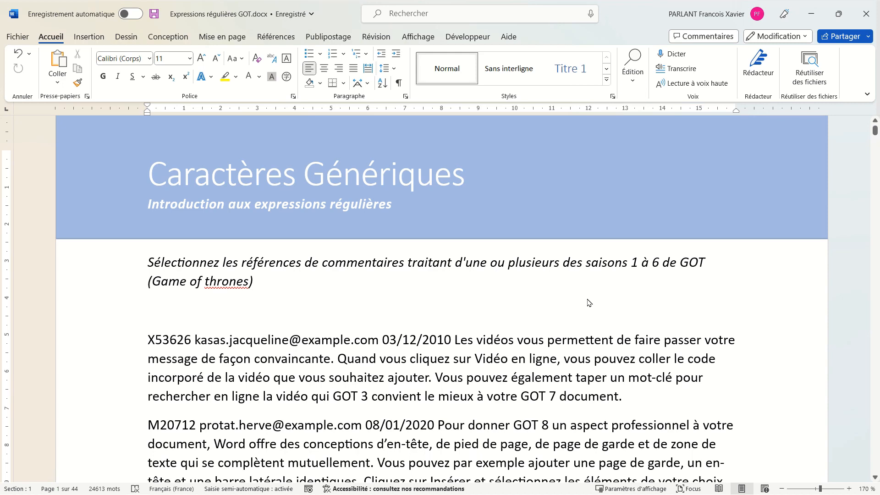
# Step: Open the advanced search dialog for the document
pyautogui.hotkey('ctrl', 'f')
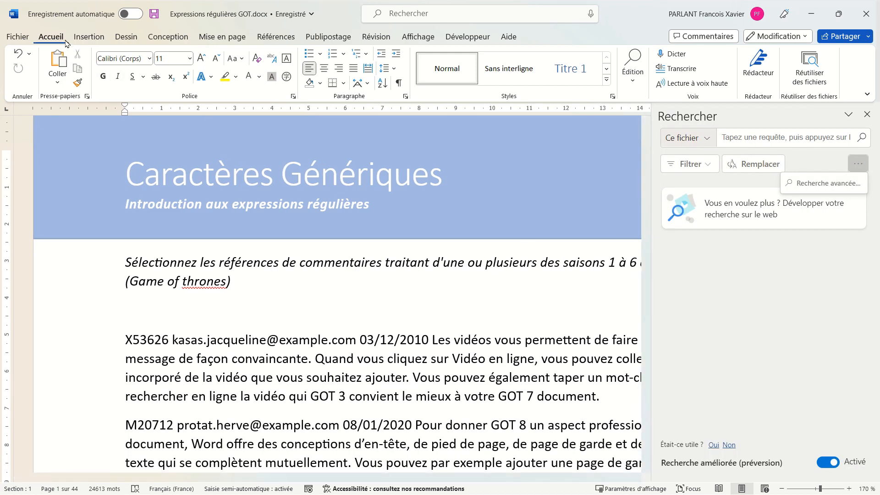
pyautogui.click(628, 82)
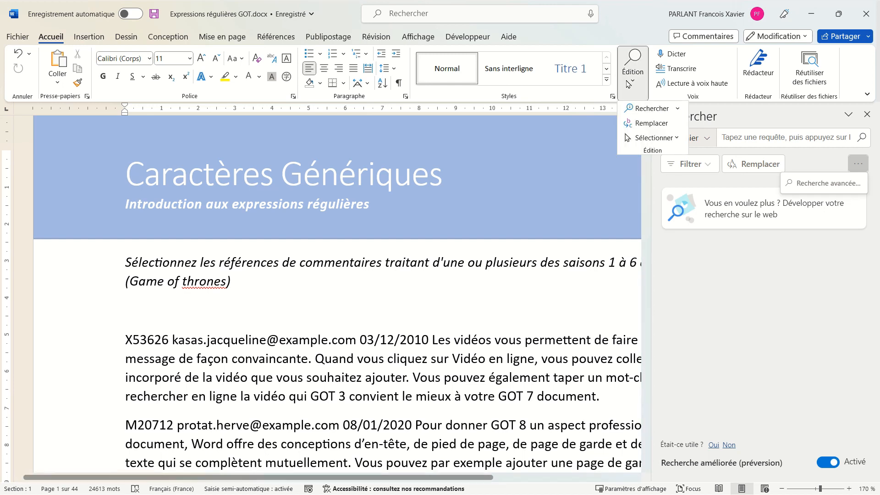
pyautogui.click(649, 110)
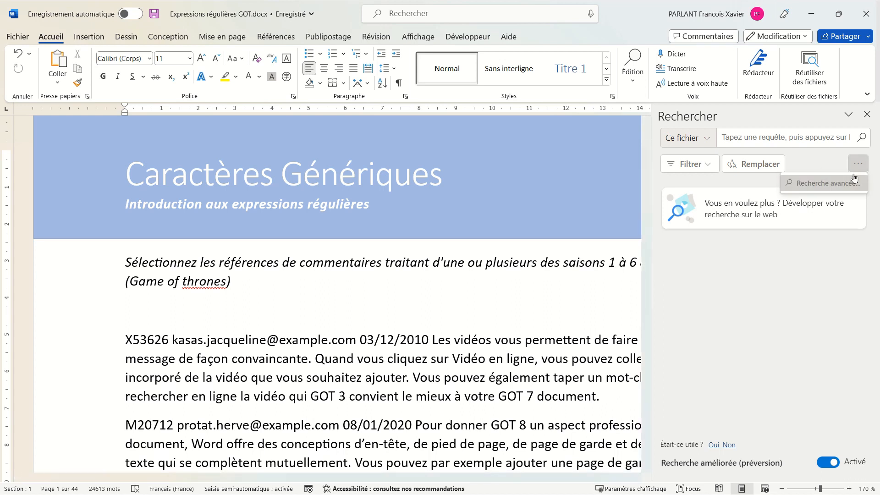
pyautogui.click(858, 165)
pyautogui.click(858, 165)
pyautogui.click(841, 183)
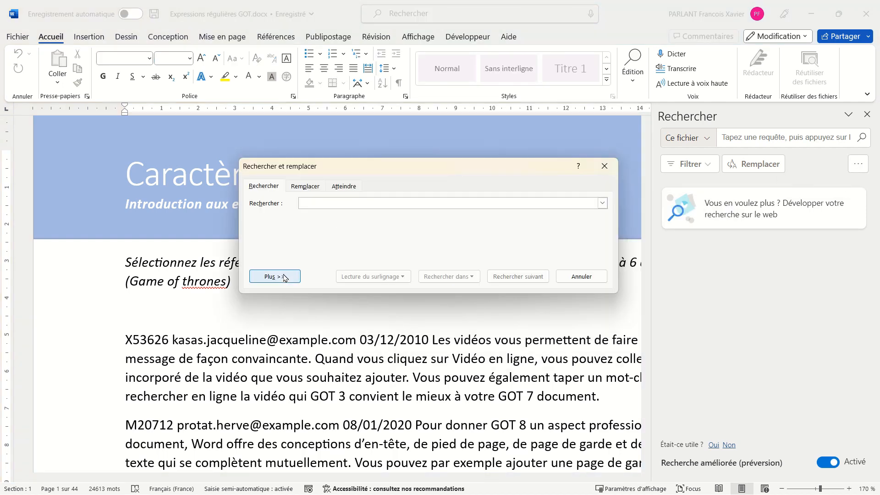
# Step: Expand the search options, enable wildcard matching (Utiliser les caractères génériques), and view the list of special search characters
pyautogui.click(275, 277)
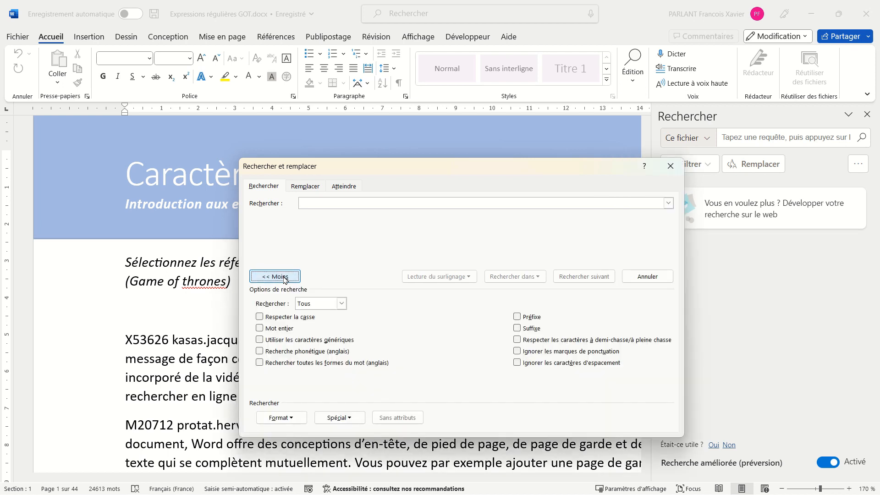
pyautogui.click(298, 343)
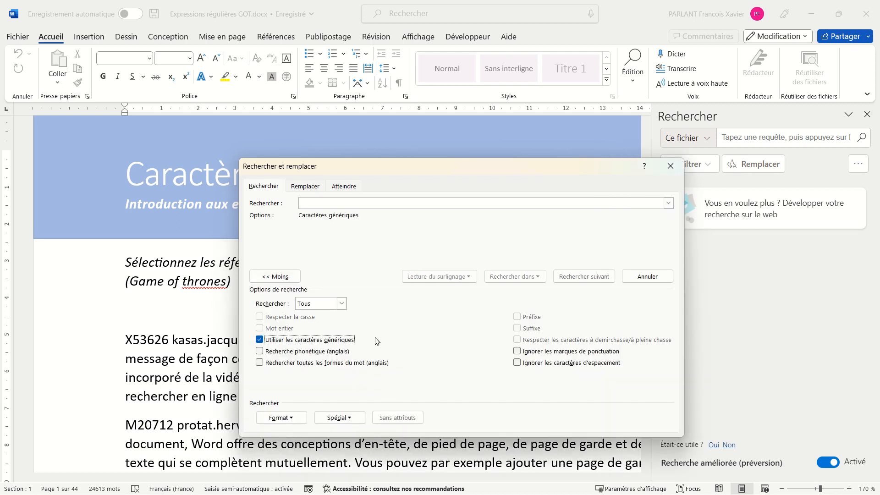
pyautogui.click(391, 205)
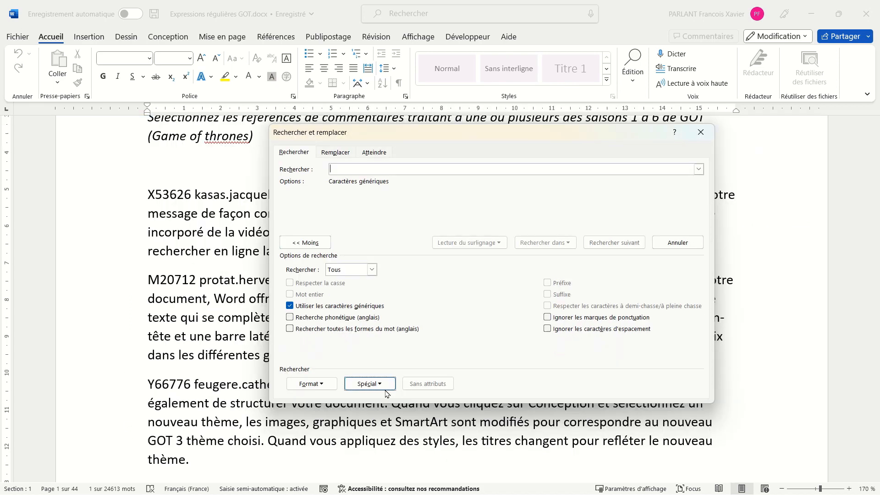
pyautogui.click(380, 385)
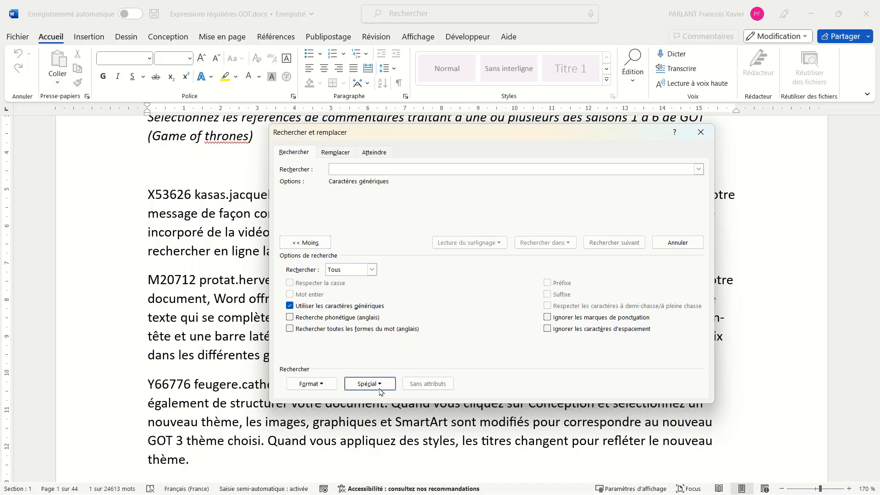
pyautogui.click(379, 387)
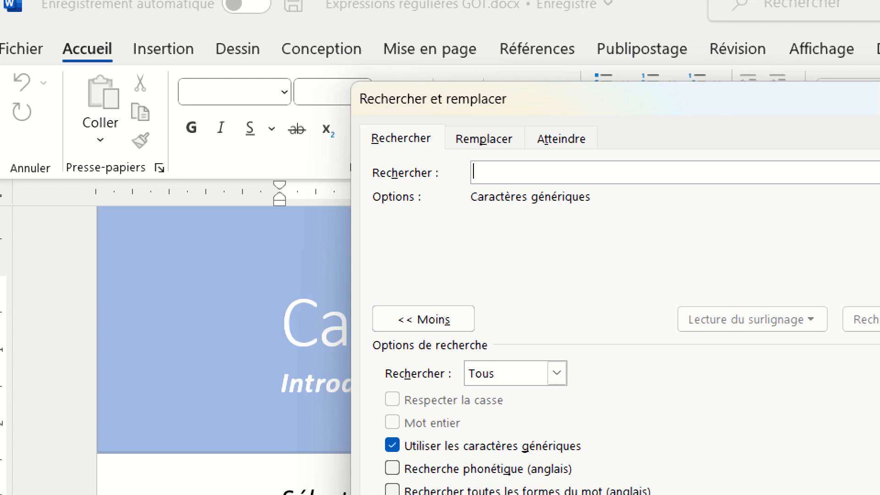
# Step: Search the document for any single digit with the wildcard pattern [0-9] and go through several matches
pyautogui.write('[')
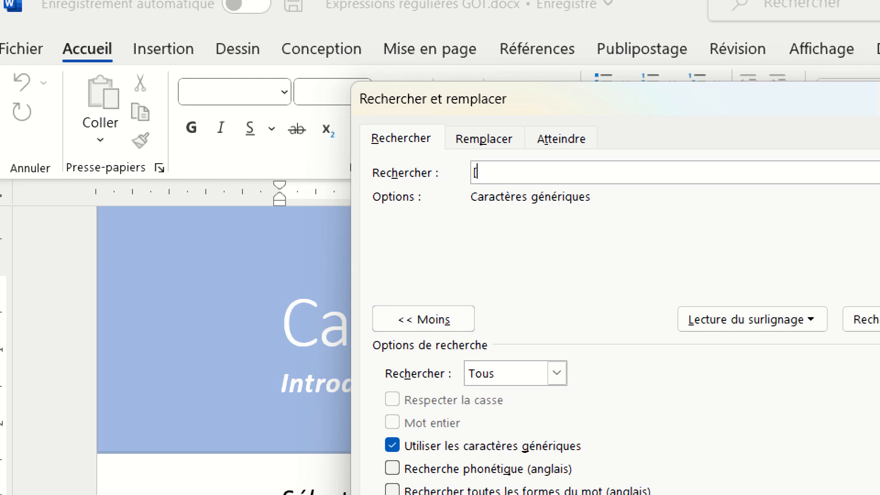
pyautogui.write('0-9]')
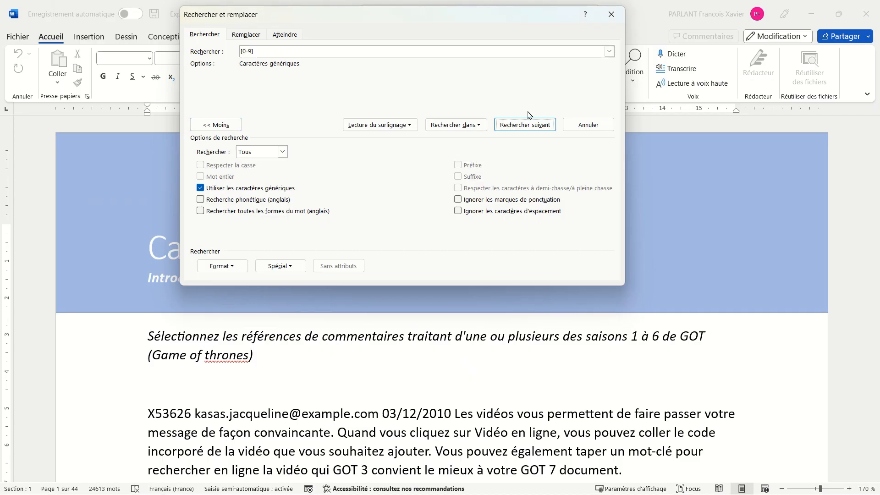
pyautogui.click(528, 130)
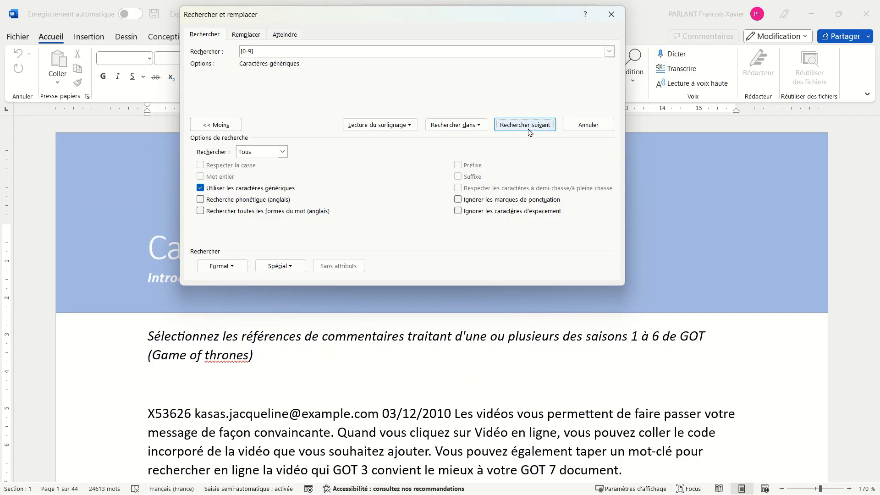
pyautogui.click(529, 130)
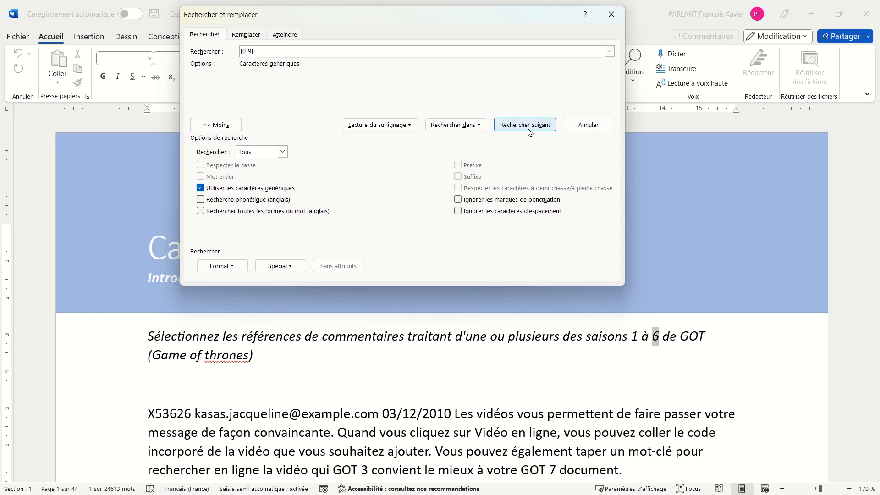
pyautogui.click(528, 130)
pyautogui.click(529, 130)
pyautogui.click(529, 130)
pyautogui.click(529, 130)
pyautogui.click(528, 130)
pyautogui.click(528, 131)
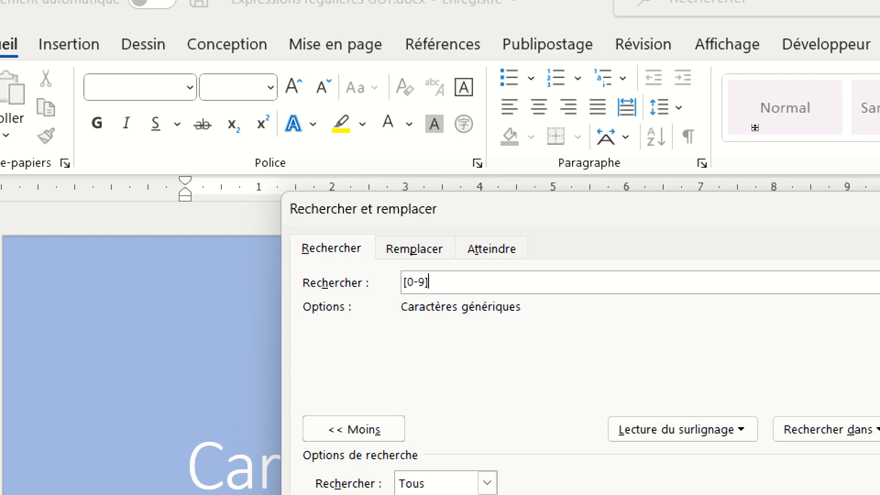
# Step: Extend the pattern to [0-9]{4} and go through the four-digit matches in the document
pyautogui.write('{4}')
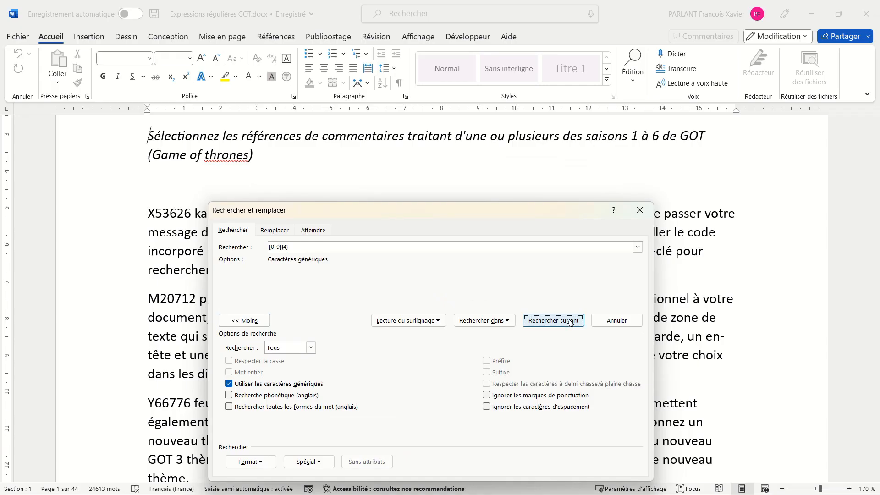
pyautogui.click(571, 320)
pyautogui.click(571, 321)
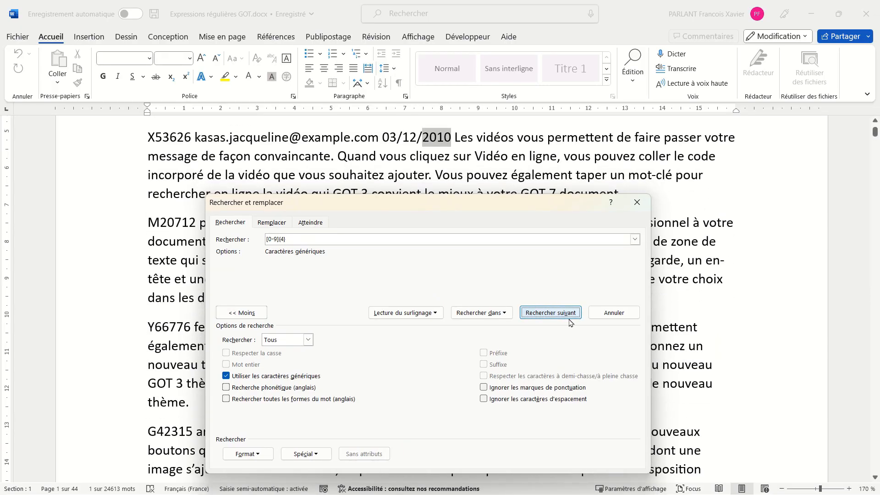
pyautogui.click(550, 313)
pyautogui.click(550, 312)
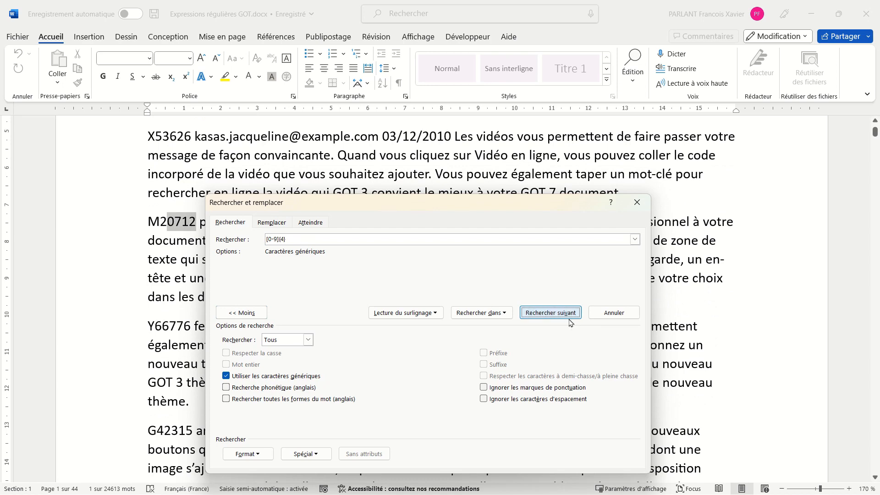
pyautogui.click(570, 321)
pyautogui.click(570, 321)
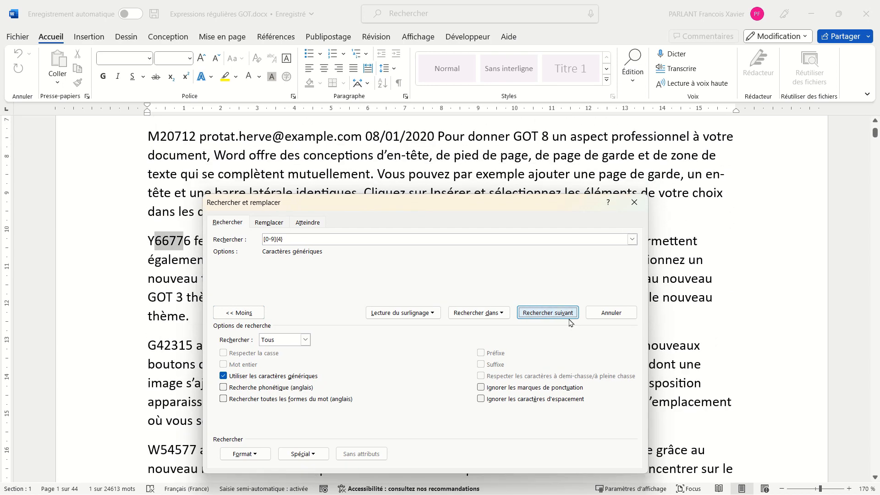
pyautogui.click(571, 321)
pyautogui.click(571, 321)
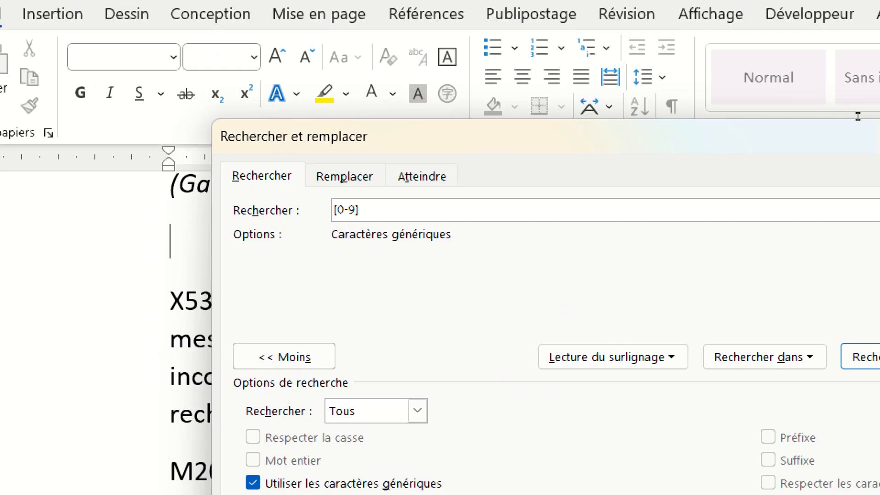
# Step: Change the search pattern to [0-9]{4;5} to target sequences of four to five digits
pyautogui.write('{')
pyautogui.write('4')
pyautogui.write(';')
pyautogui.write('5}')
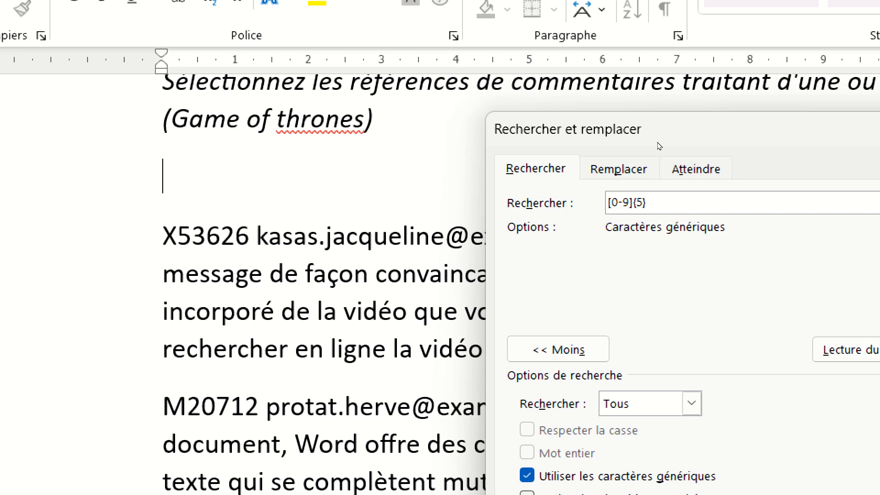
# Step: Search for references made of the letter M and five digits with the pattern M[0-9]{5}, going through several matches
pyautogui.write('M')
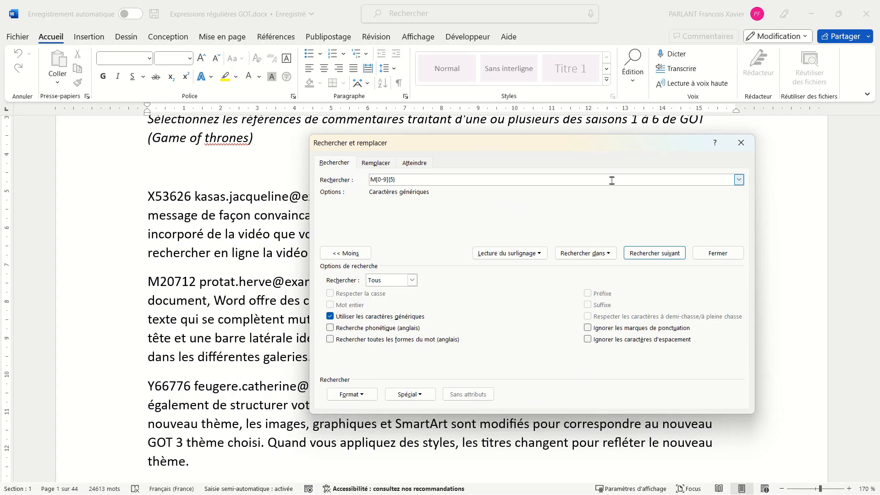
pyautogui.click(653, 254)
pyautogui.click(653, 254)
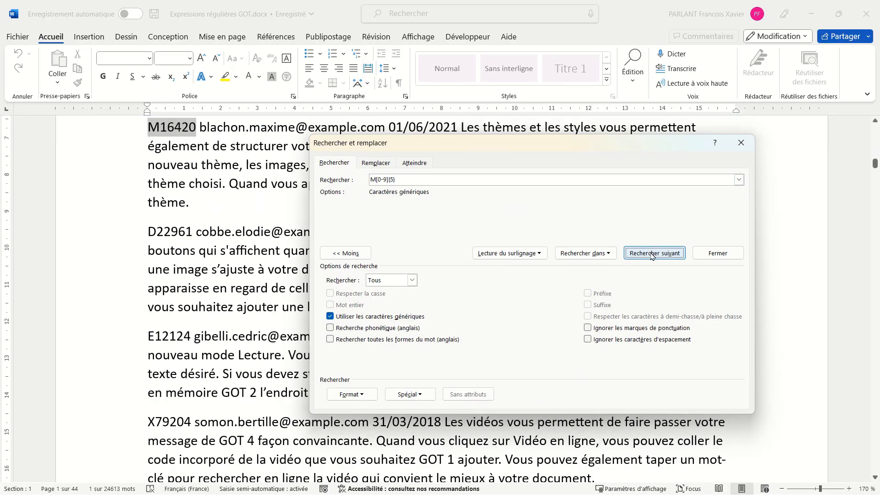
pyautogui.click(653, 254)
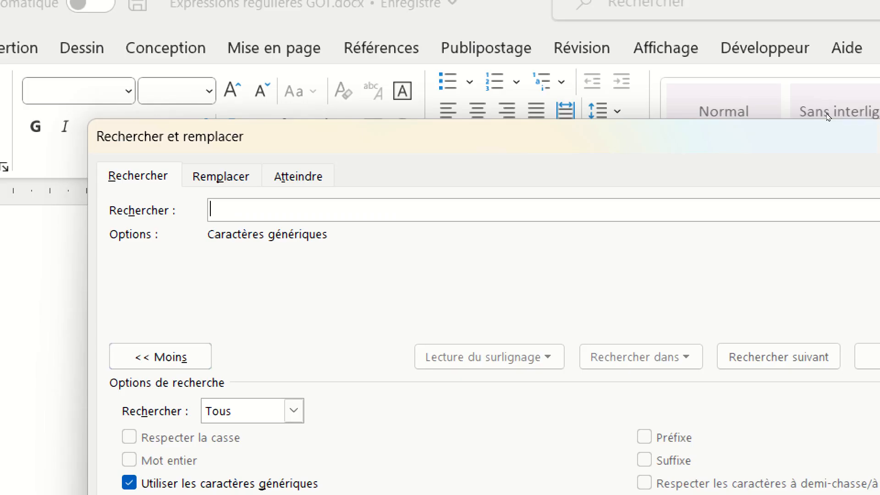
# Step: Search for lowercase letters with the pattern [a-z] and go through several matches
pyautogui.write('[')
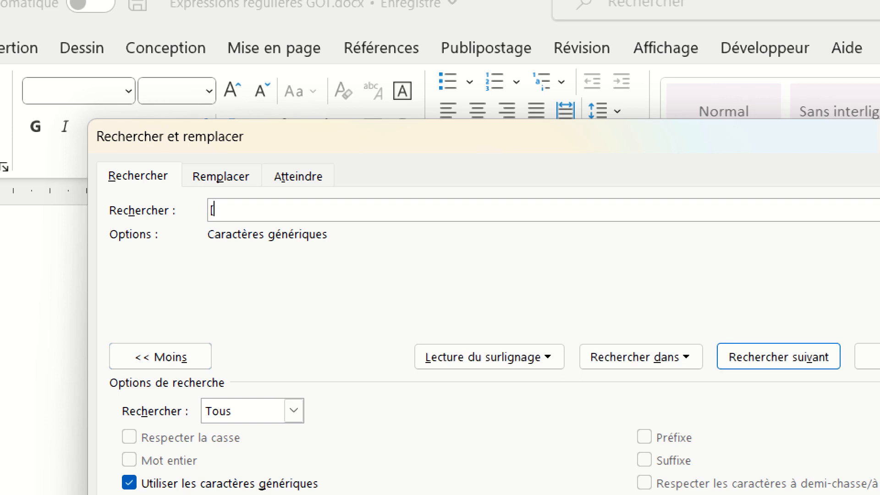
pyautogui.write('a-z]')
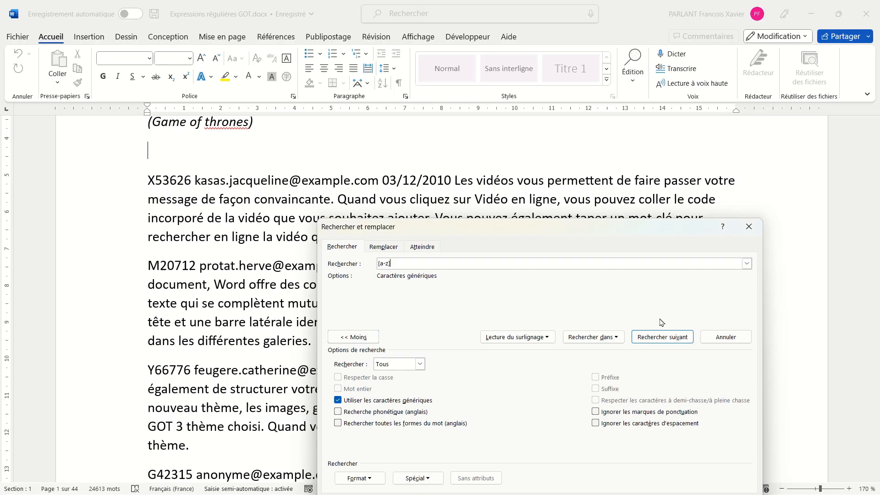
pyautogui.click(777, 358)
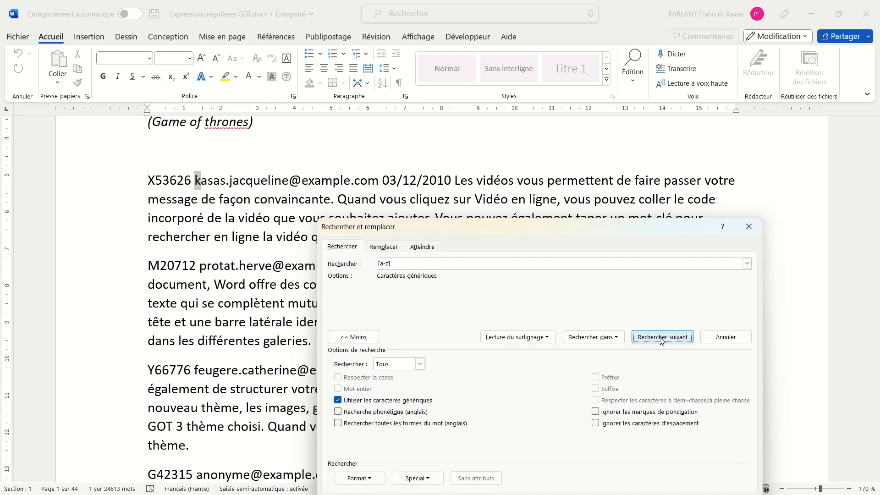
pyautogui.click(662, 340)
pyautogui.click(662, 339)
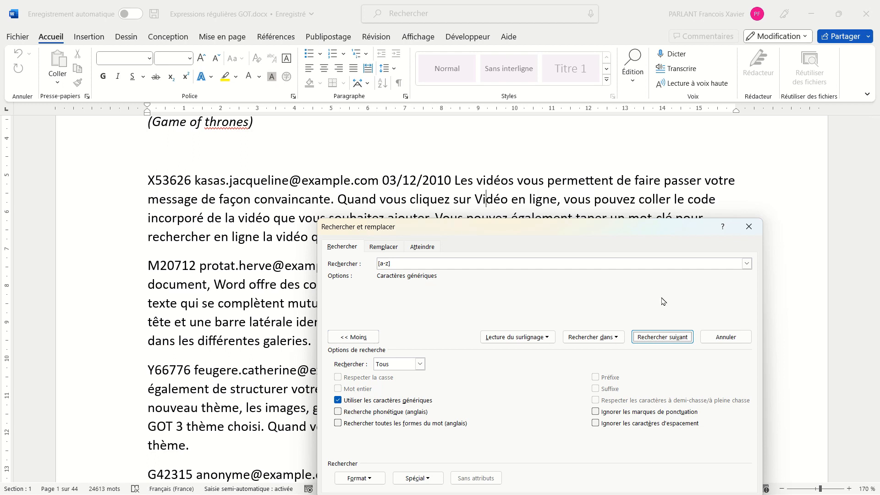
pyautogui.click(663, 338)
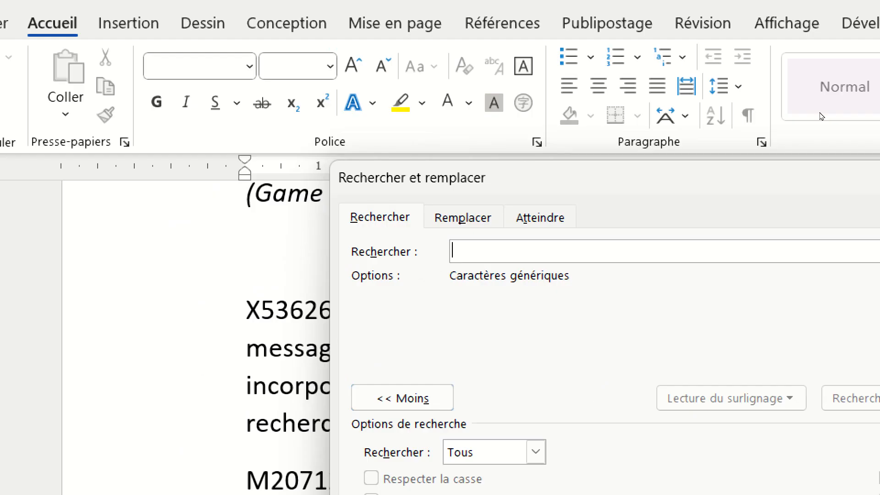
# Step: Search for uppercase letters with the pattern [A-Z] and go through several matches
pyautogui.write('[')
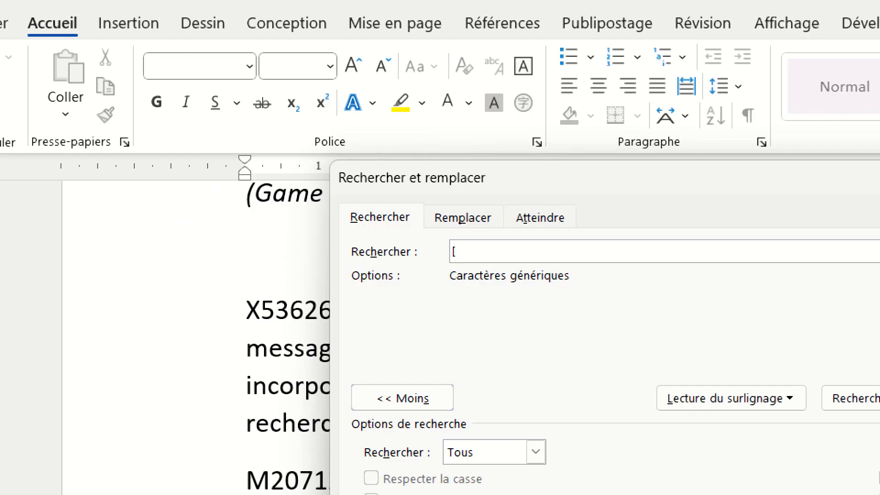
pyautogui.write('A-Z]')
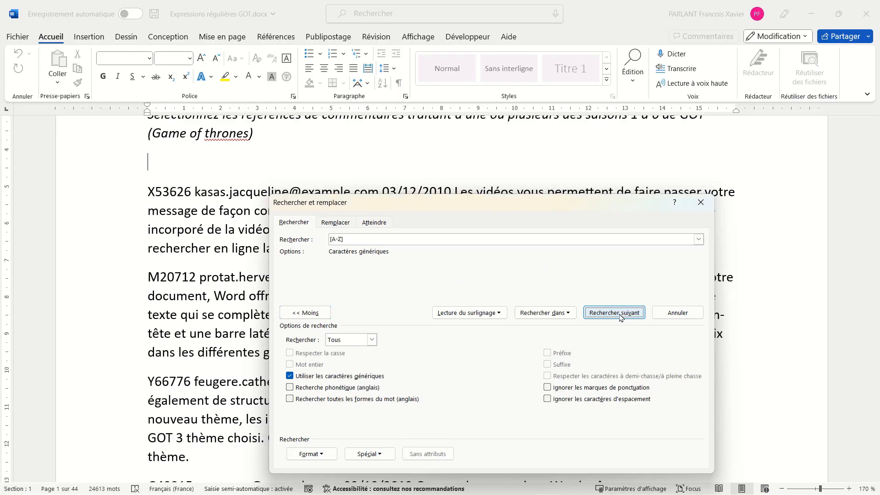
pyautogui.click(614, 318)
pyautogui.click(616, 318)
pyautogui.click(621, 317)
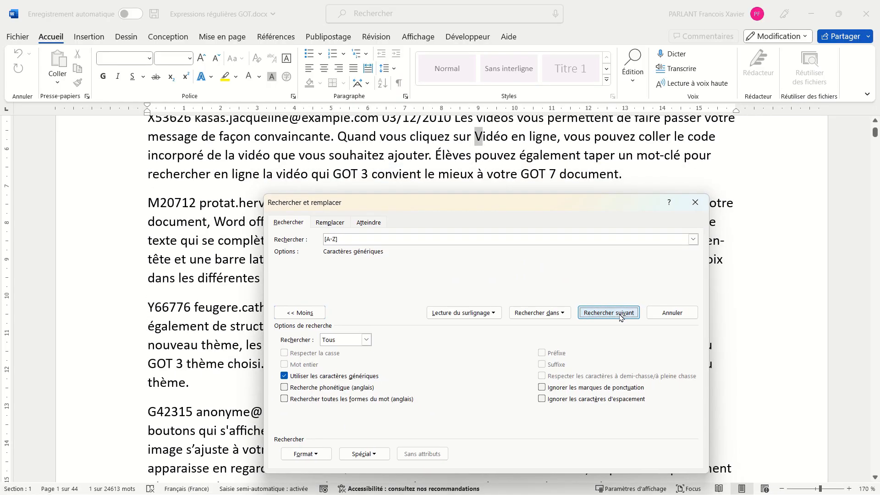
pyautogui.click(621, 318)
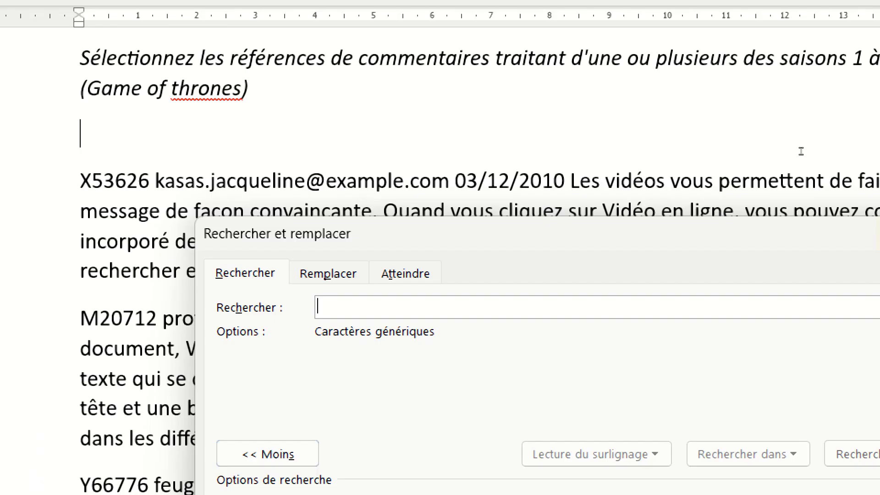
# Step: Search for uppercase letters, digits or periods with the combined pattern [A-Z0-9.] and go through the first matches
pyautogui.write('[')
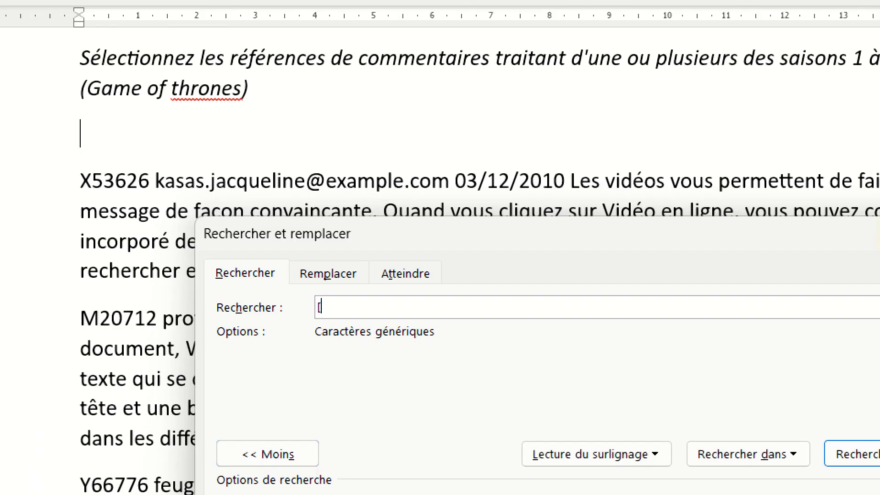
pyautogui.write('A-Z0-9.]')
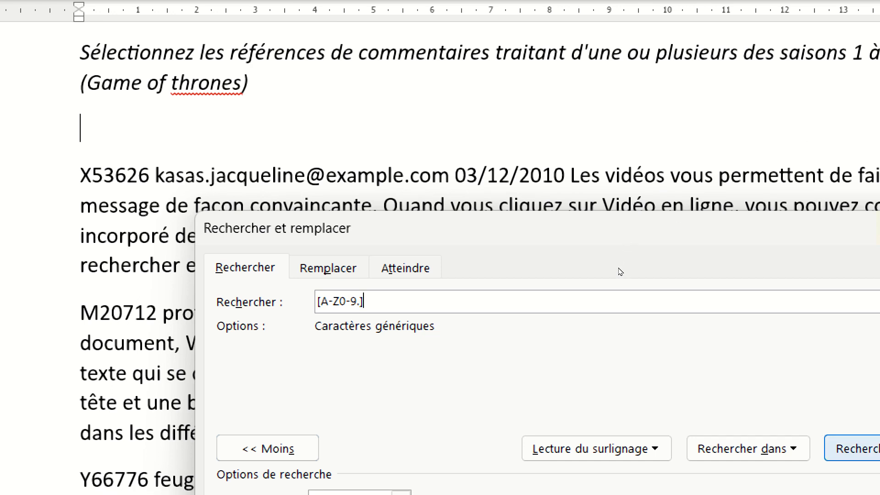
pyautogui.press('Return')
pyautogui.press('Return')
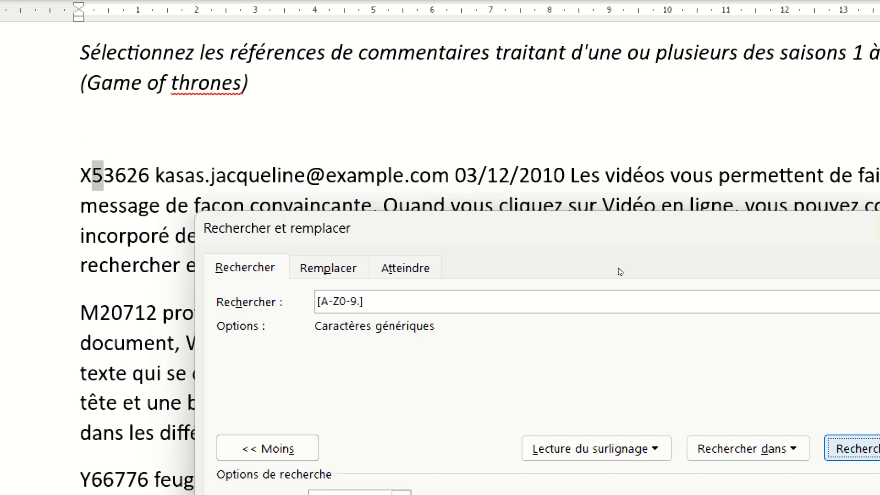
# Step: Continue going through the matches of the pattern [A-Z0-9.] along the first comment, past its e-mail and date
pyautogui.press('Return')
pyautogui.press('Return')
pyautogui.press('Return')
pyautogui.press('Return')
pyautogui.press('Return')
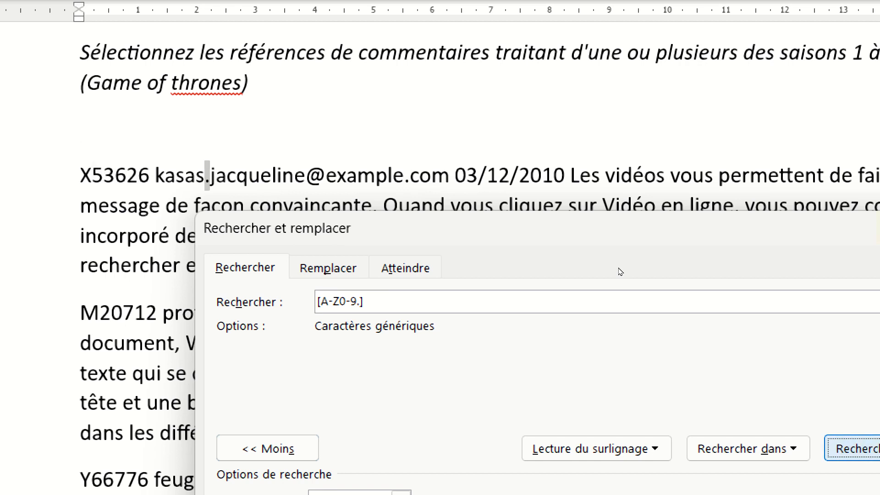
pyautogui.press('Return')
pyautogui.press('Return')
pyautogui.press('Return')
pyautogui.press('Return')
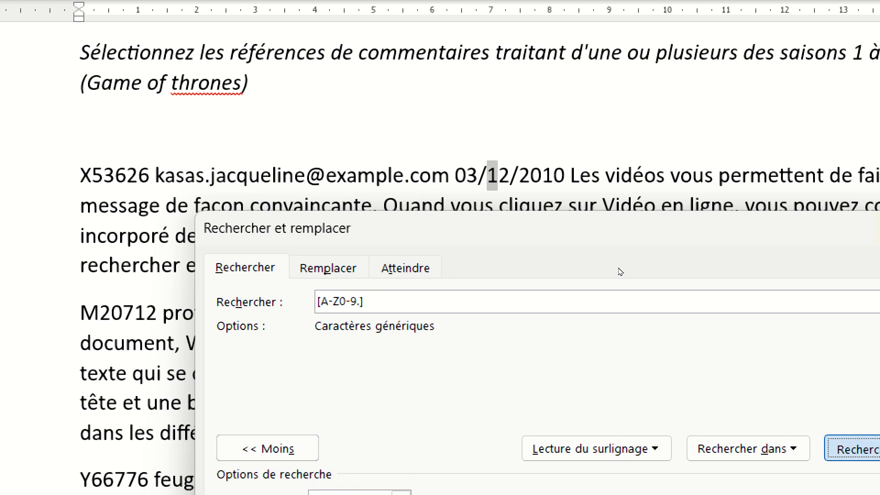
pyautogui.press('Return')
pyautogui.press('Return')
pyautogui.press('Return')
pyautogui.press('Return')
pyautogui.press('Return')
pyautogui.press('Return')
pyautogui.press('Return')
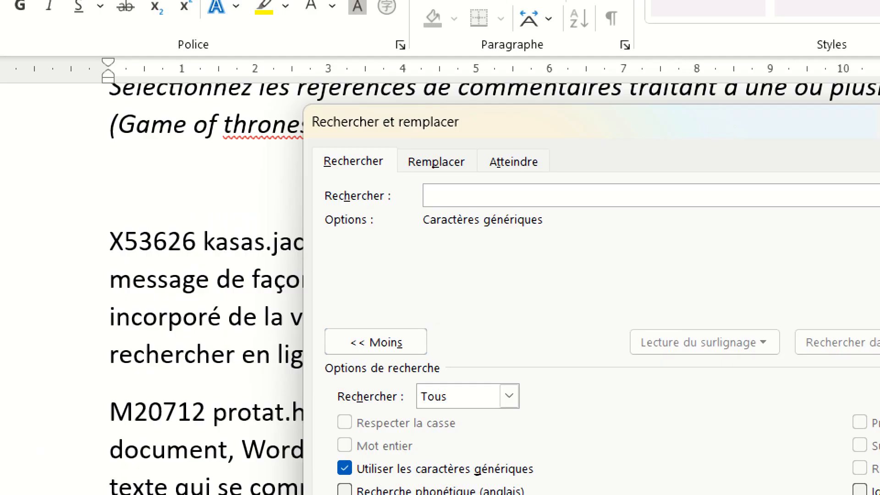
# Step: Search for any single character with the wildcard ? and go through several matches
pyautogui.write('?')
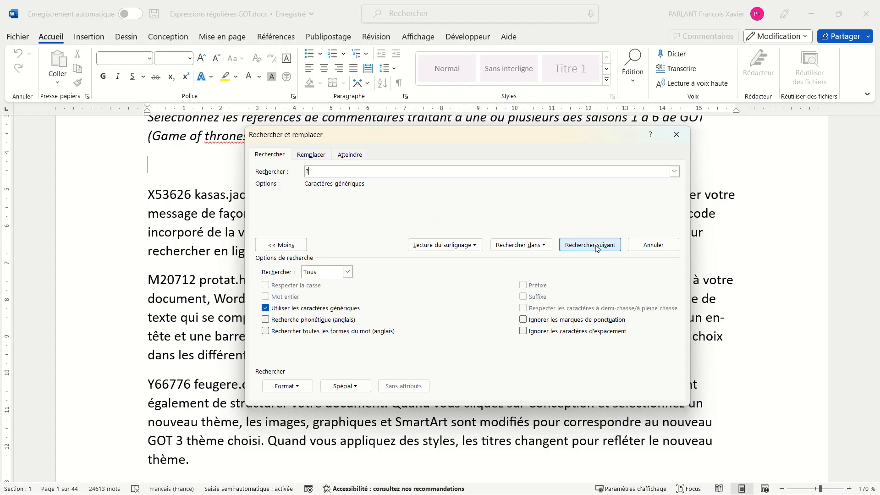
pyautogui.click(597, 248)
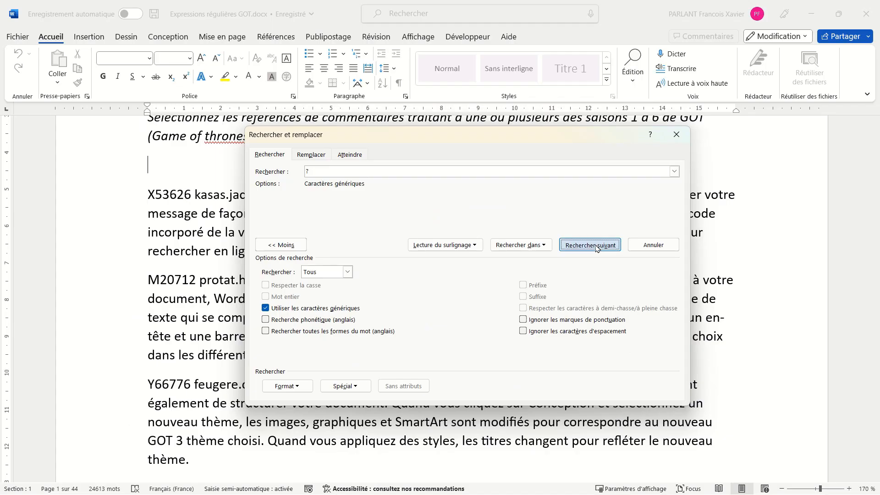
pyautogui.click(597, 248)
pyautogui.click(597, 248)
pyautogui.click(598, 248)
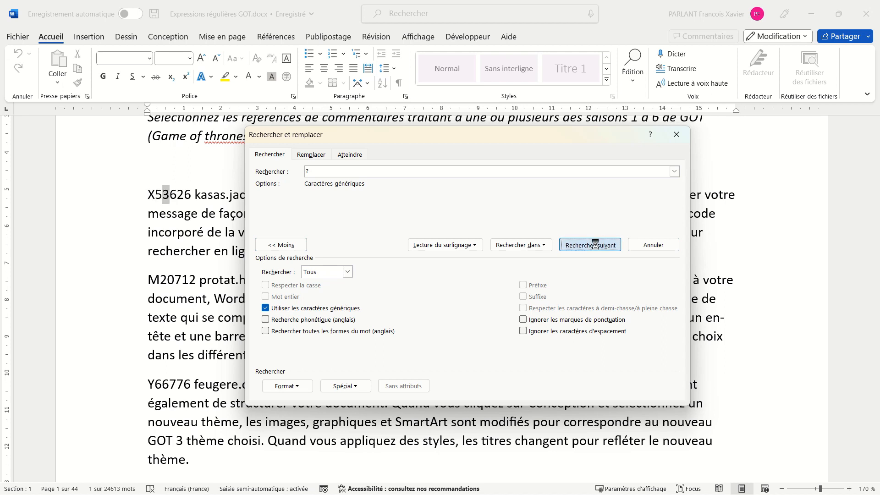
pyautogui.click(597, 248)
pyautogui.click(597, 248)
pyautogui.click(597, 248)
pyautogui.click(597, 248)
pyautogui.click(597, 248)
pyautogui.click(598, 248)
pyautogui.click(598, 248)
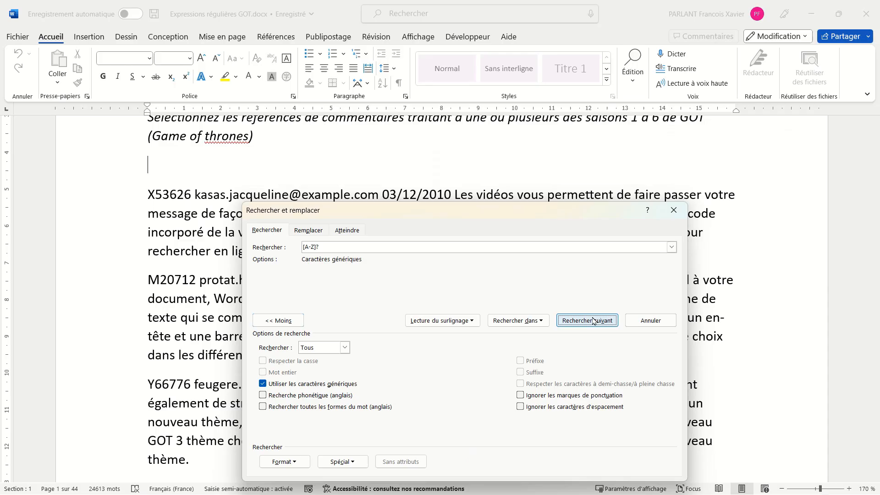
# Step: Search for an uppercase letter followed by any character with the pattern [A-Z]? and go through several matches
pyautogui.click(592, 321)
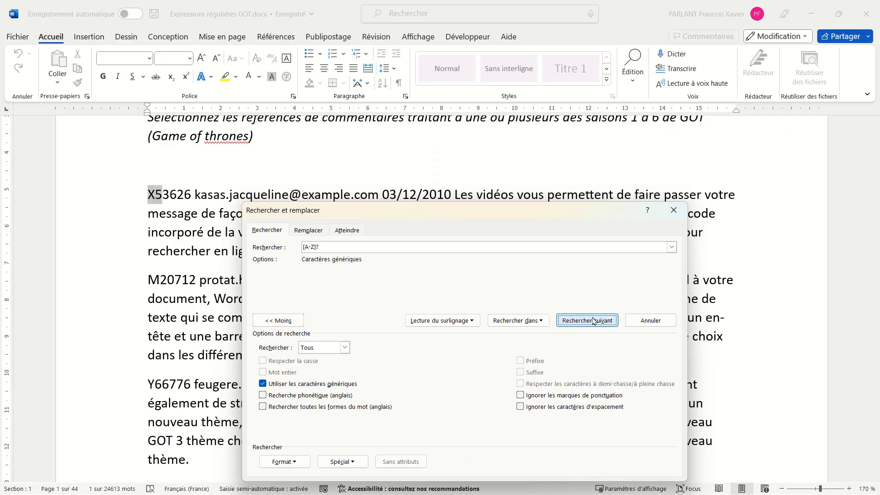
pyautogui.click(593, 321)
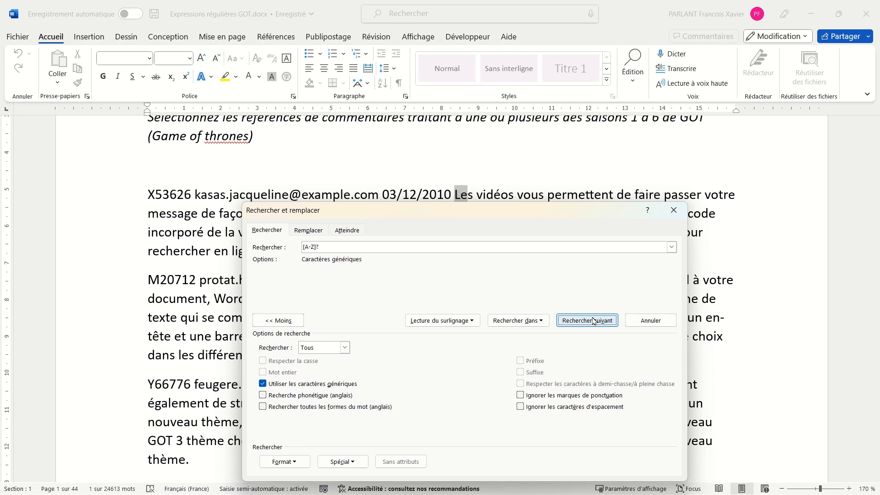
pyautogui.click(593, 320)
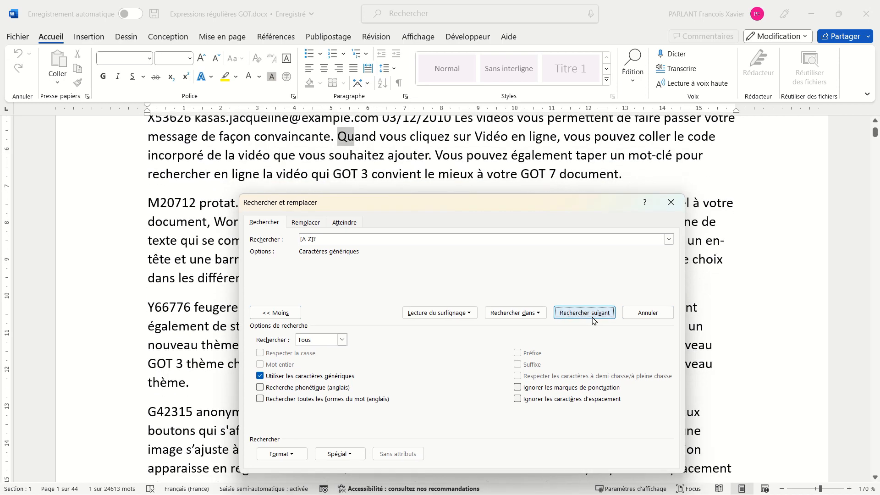
pyautogui.click(593, 320)
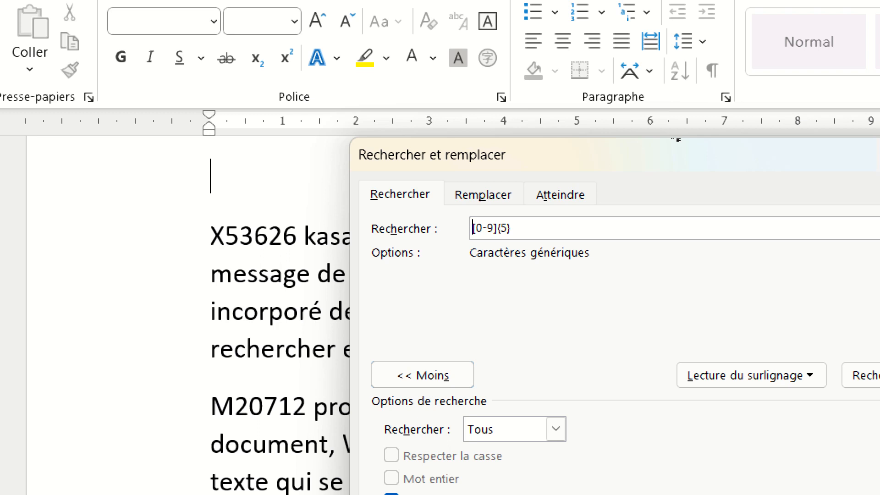
# Step: Search for any character followed by five digits with the pattern ?[0-9]{5} and go through several references
pyautogui.write('?')
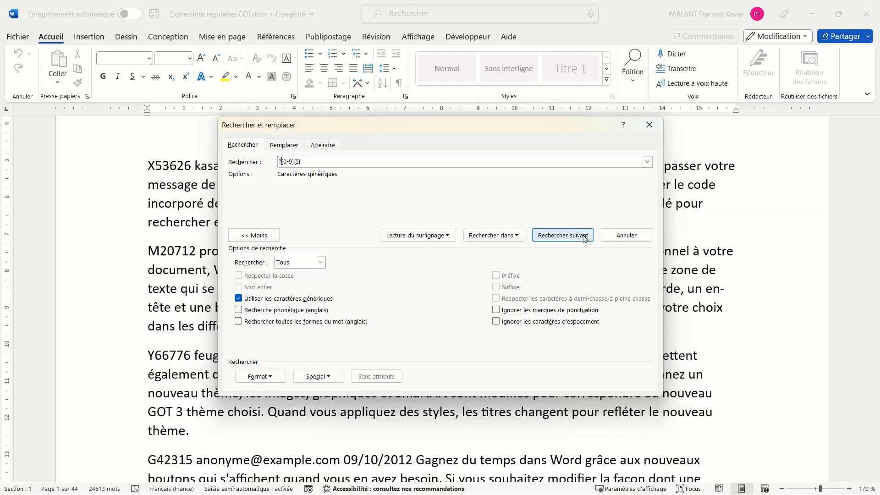
pyautogui.click(585, 239)
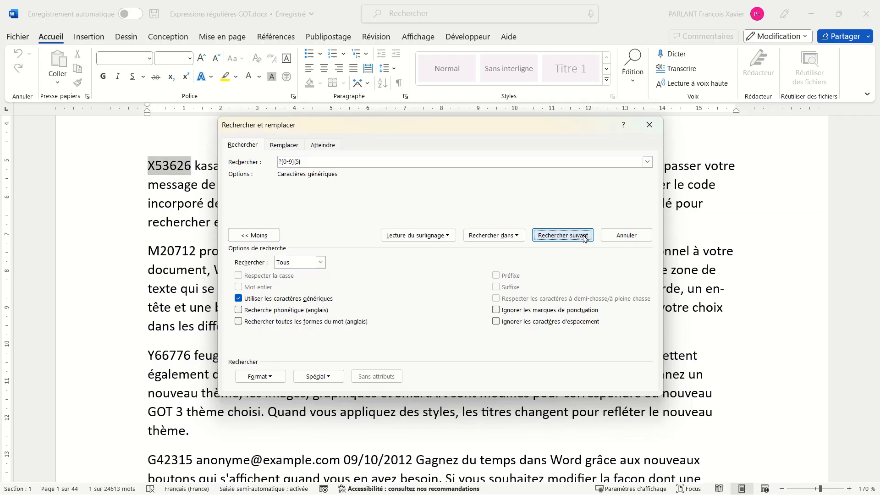
pyautogui.click(584, 238)
pyautogui.click(584, 239)
pyautogui.click(585, 238)
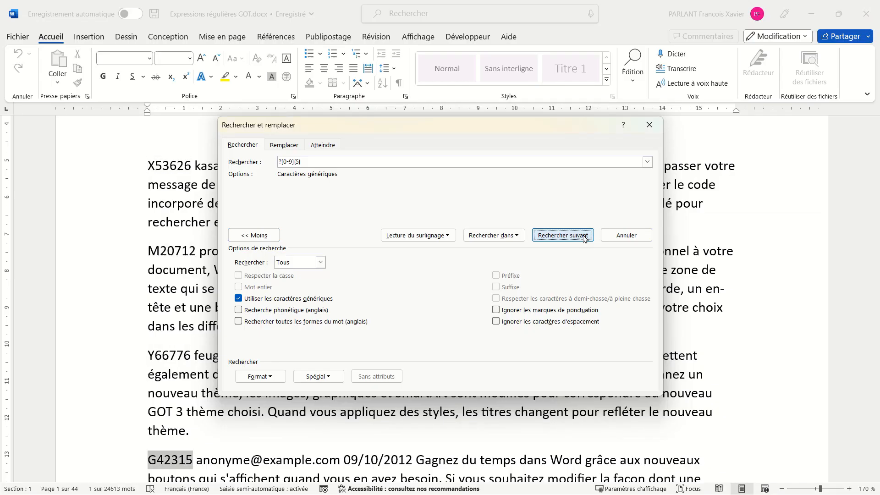
pyautogui.click(584, 238)
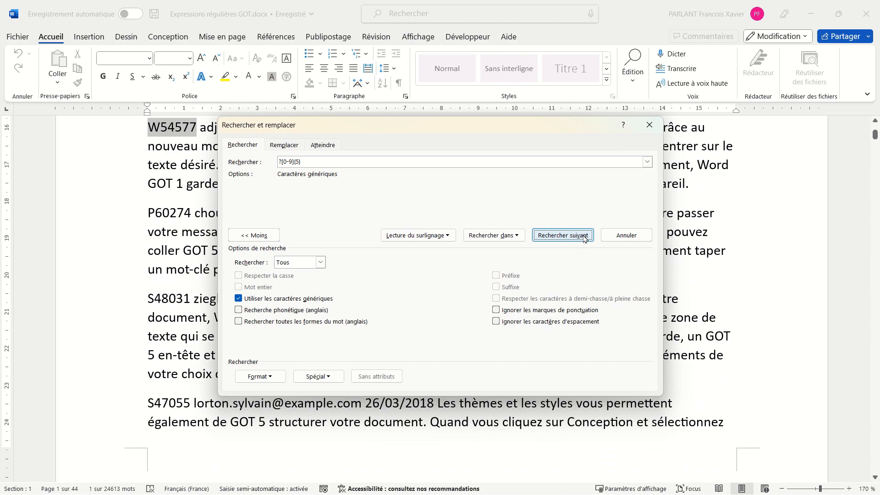
pyautogui.click(585, 238)
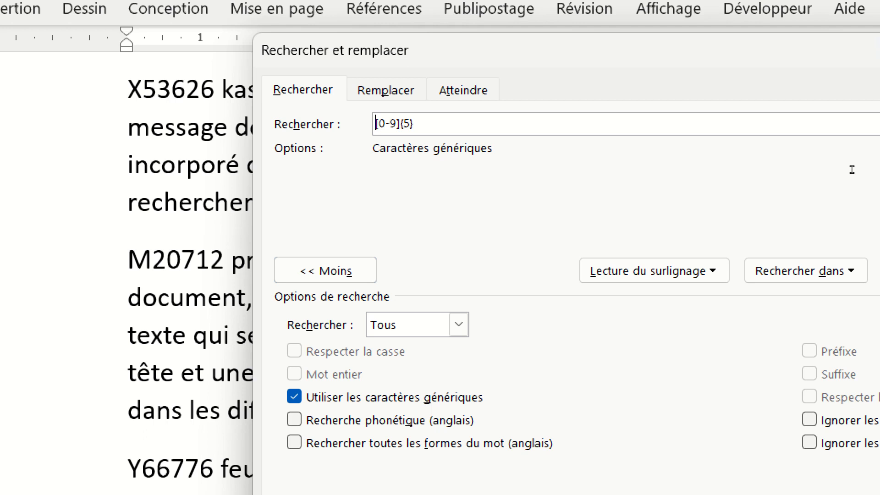
# Step: Search for five-digit references that do not start with M, using the pattern [!M][0-9]{5}
pyautogui.write('[!M')
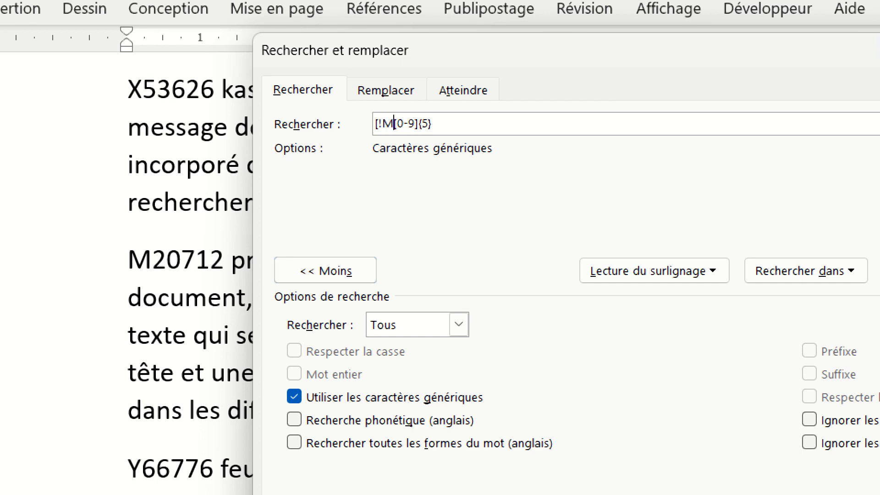
pyautogui.write(']')
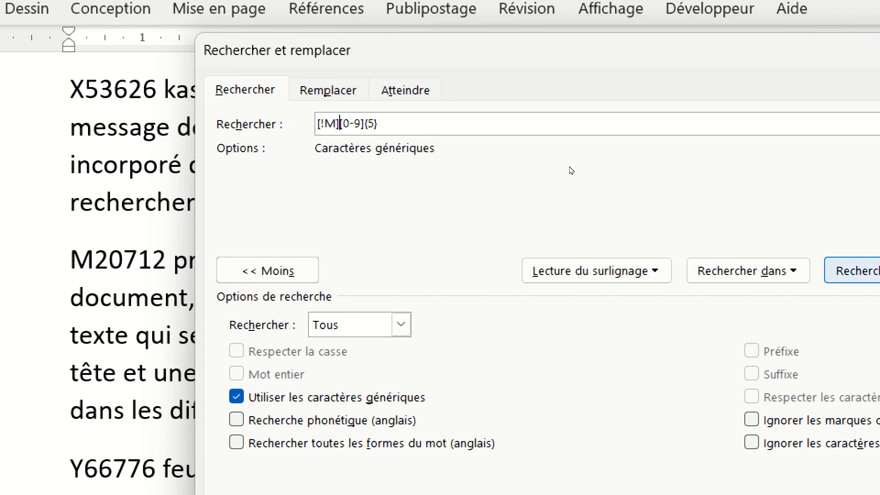
pyautogui.press('Return')
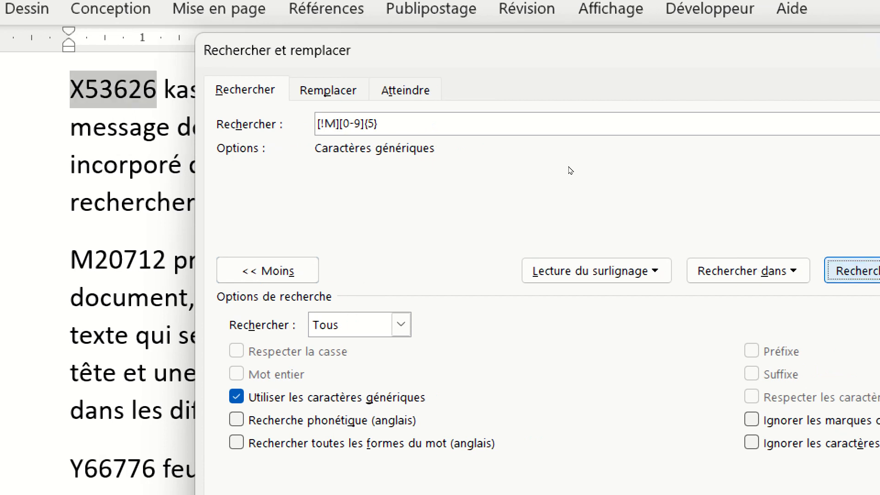
pyautogui.press('Return')
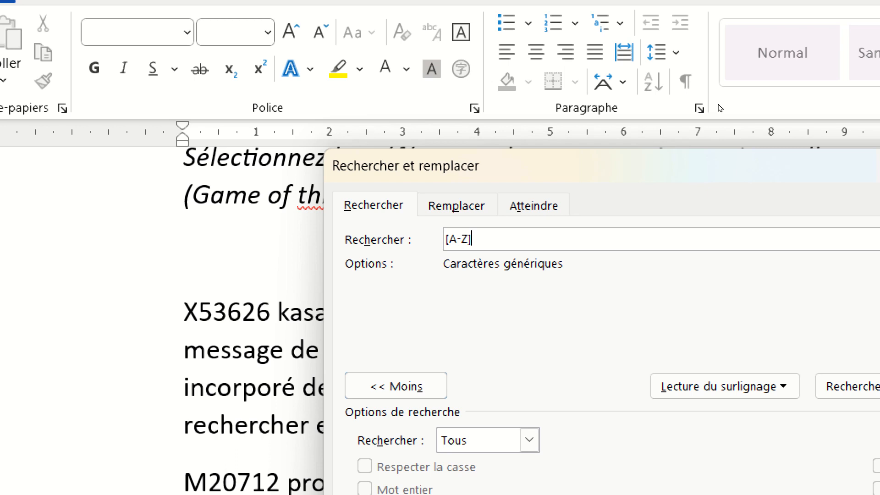
# Step: Search from an uppercase letter to the end of the word with the pattern [A-Z]*> and go through several matches
pyautogui.write('*')
pyautogui.write('>')
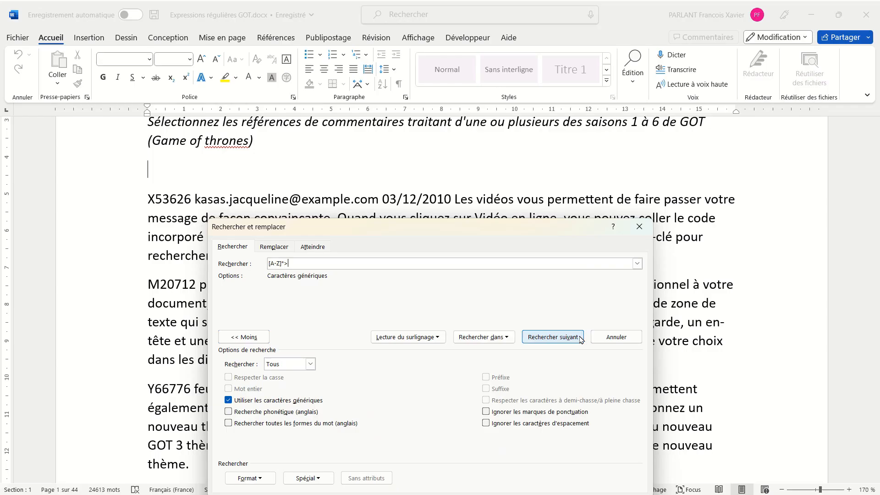
pyautogui.click(579, 338)
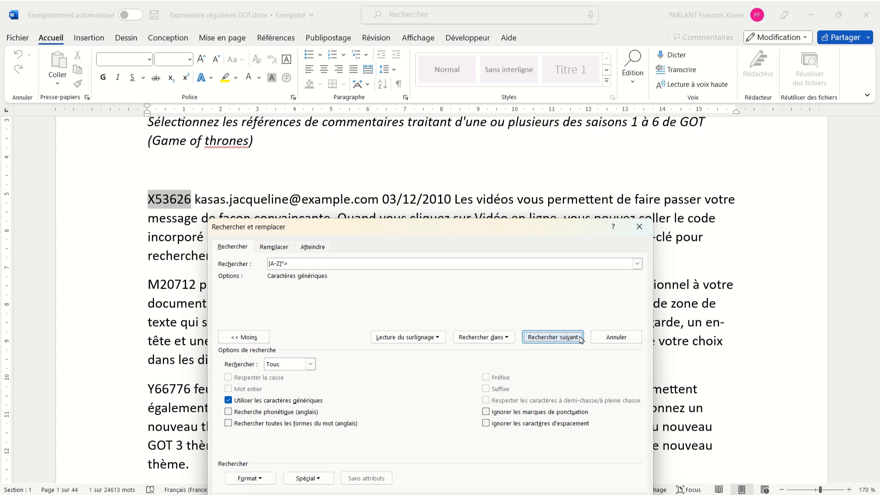
pyautogui.click(579, 338)
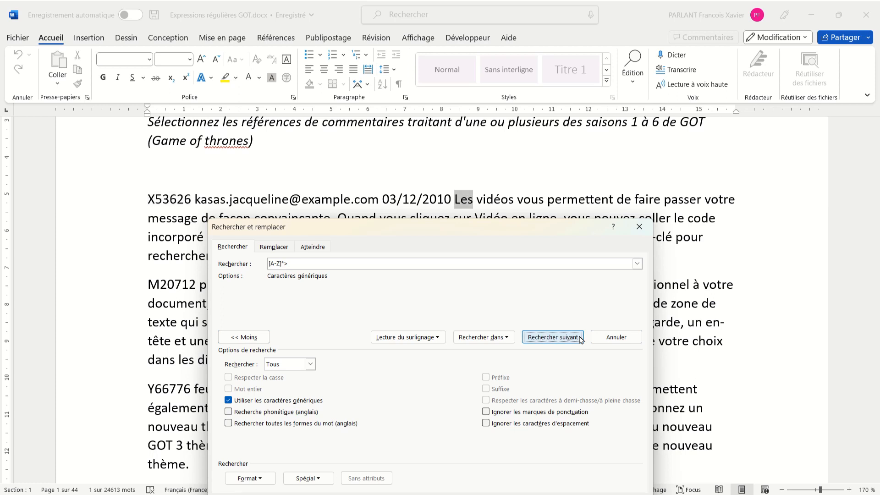
pyautogui.click(580, 339)
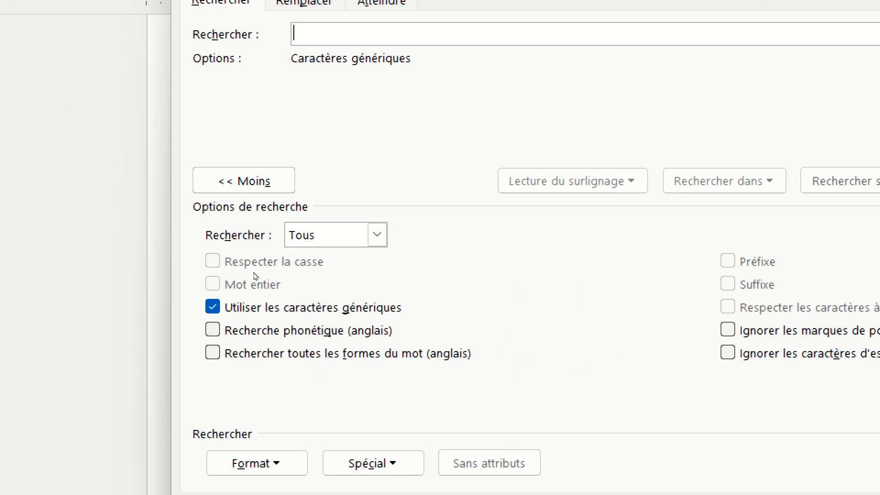
# Step: Search from an uppercase letter to the end of the paragraph with the pattern [A-Z]*^13 and go through the matches
pyautogui.click(374, 463)
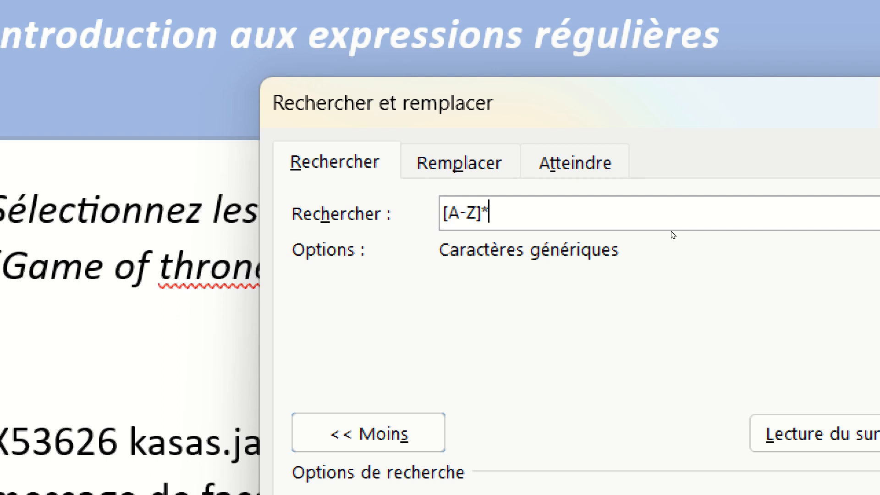
pyautogui.write('^13')
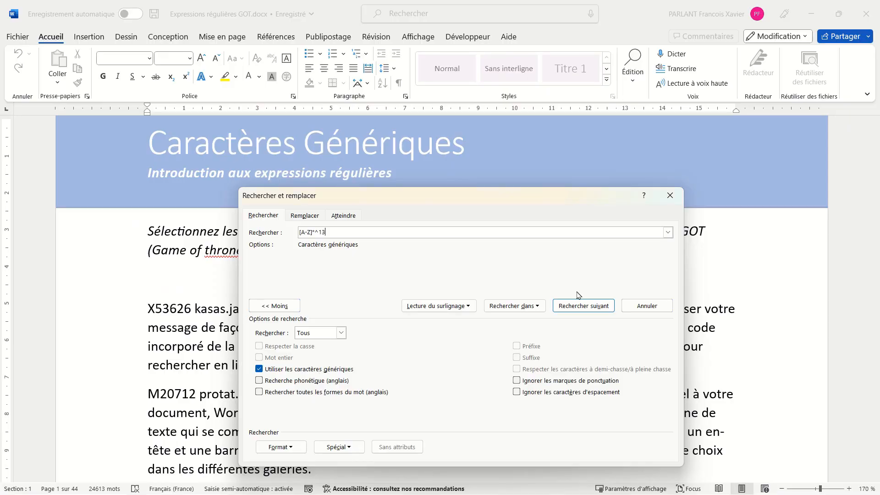
pyautogui.click(581, 306)
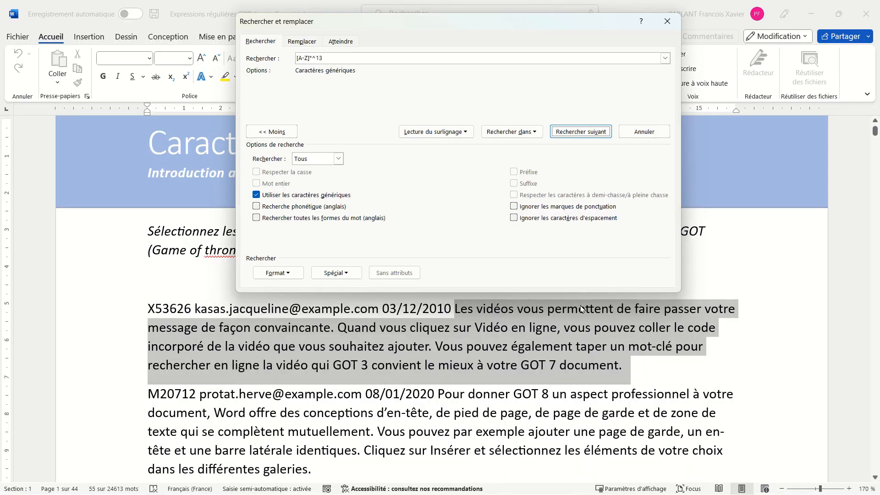
pyautogui.click(591, 133)
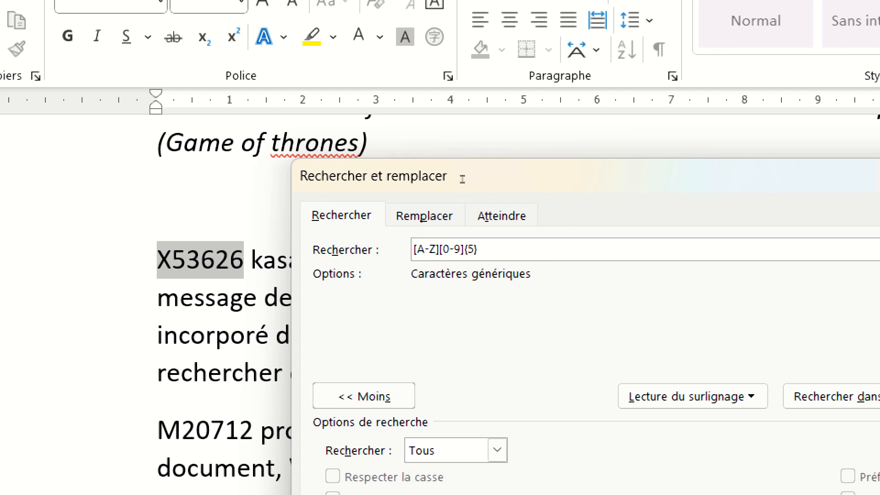
# Step: Split the reference search pattern into two parenthesised groups, one for the letter and one for the digits: ([A-Z])([0-9]{5})
pyautogui.press('Home')
pyautogui.write('(')
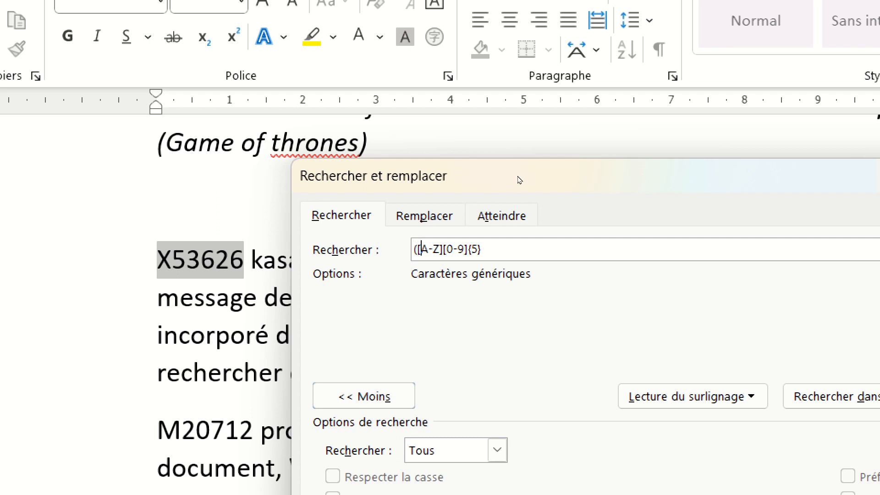
pyautogui.press('Right')
pyautogui.press('Right')
pyautogui.press('Right')
pyautogui.press('Right')
pyautogui.press('Right')
pyautogui.write(')(')
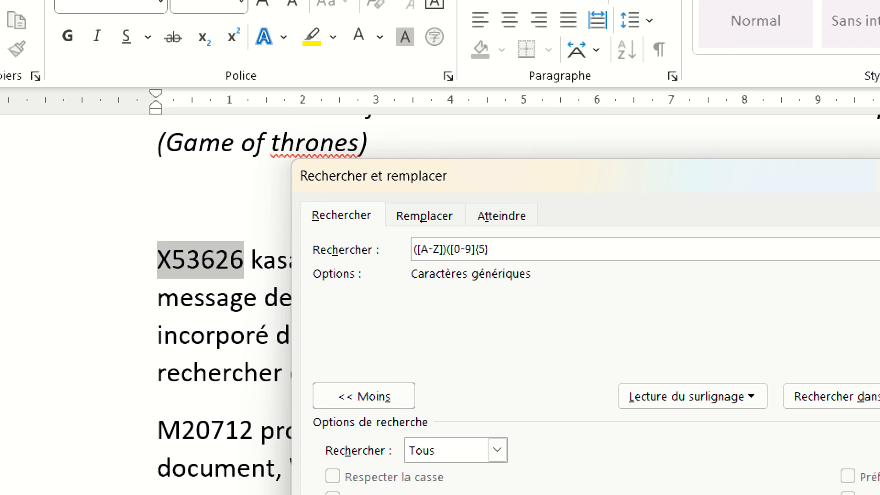
pyautogui.press('End')
pyautogui.write(')')
# Step: Replace the first two comment references with \2\1 so that the digits come before the letter
pyautogui.hotkey('ctrl', 'h')
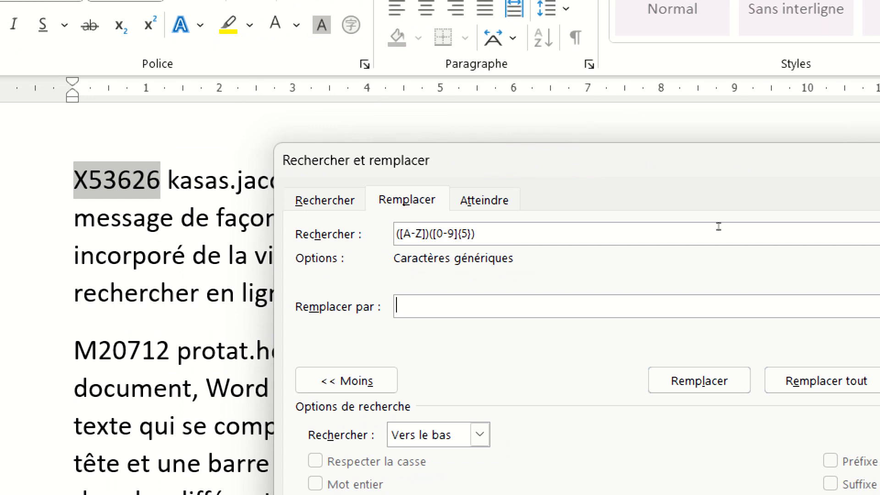
pyautogui.write('\\2\\1')
pyautogui.click(699, 381)
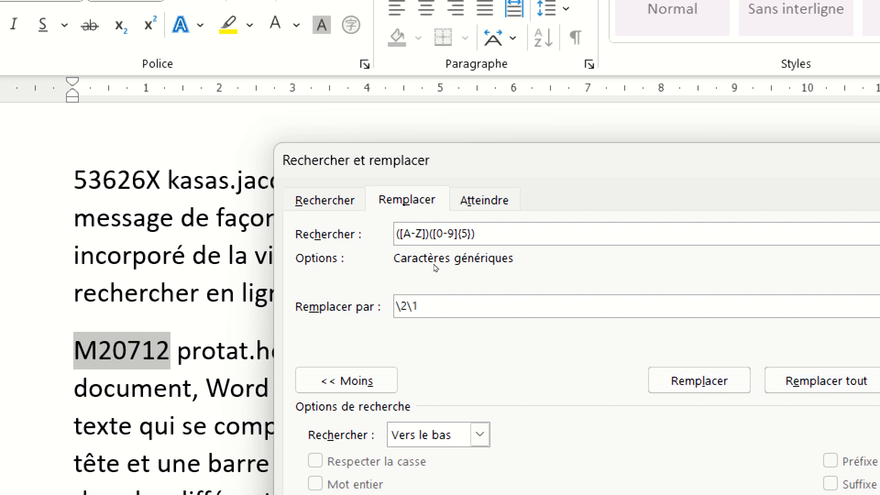
pyautogui.press('Return')
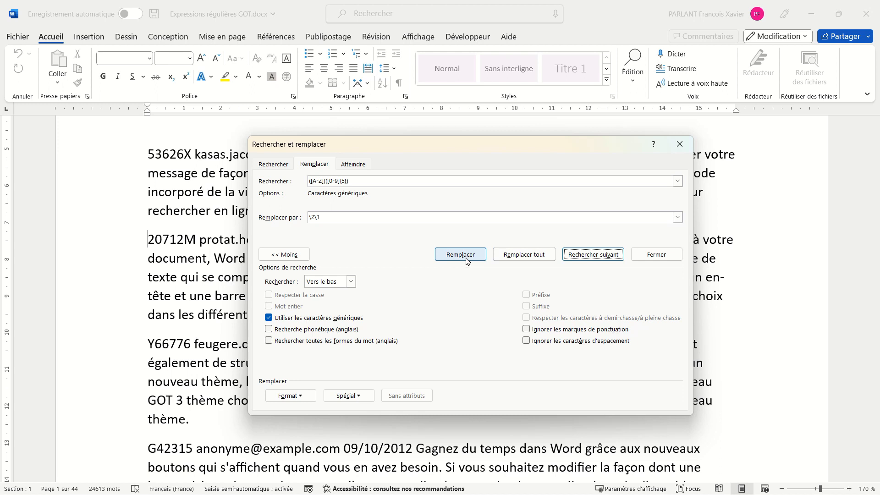
# Step: Undo the two reference replacements in the document
pyautogui.click(202, 285)
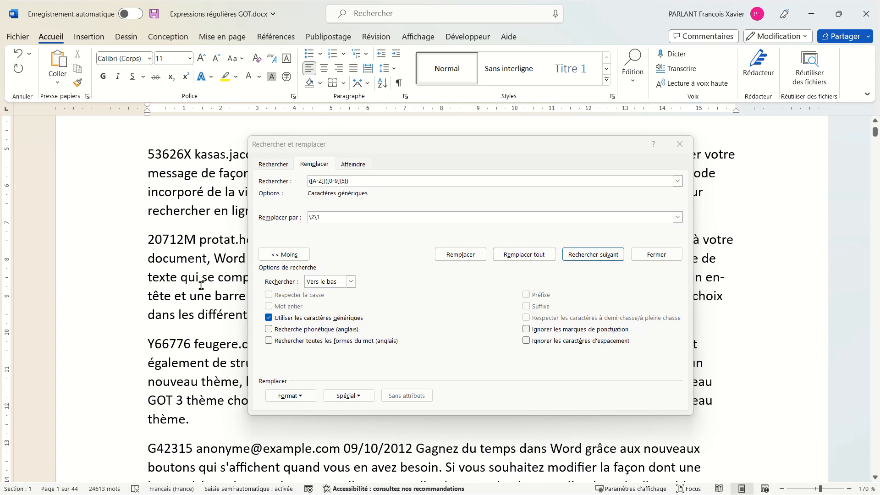
pyautogui.hotkey('ctrl', 'z')
pyautogui.hotkey('ctrl', 'z')
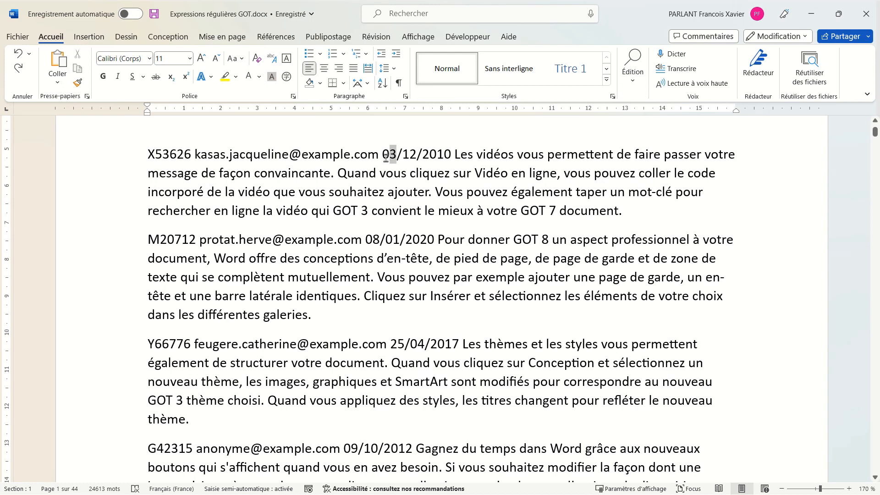
pyautogui.moveTo(383, 158); pyautogui.dragTo(397, 160)
pyautogui.click(409, 159)
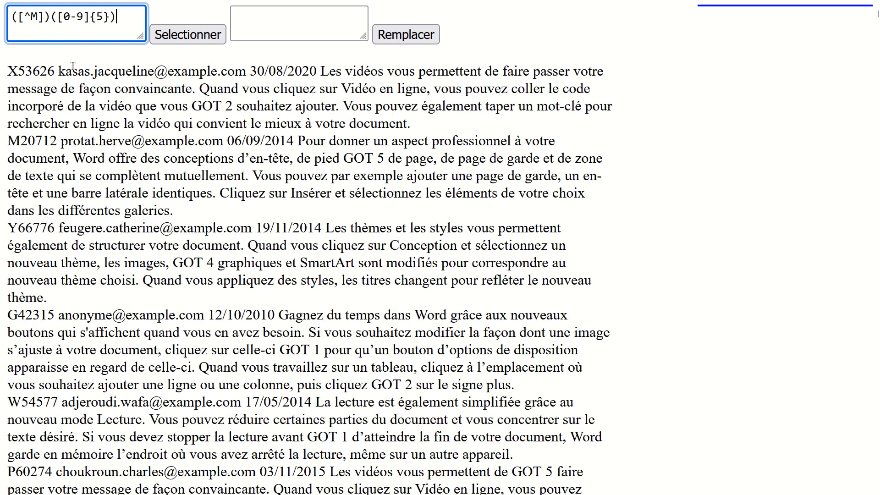
# Step: On the regular-expression web page, extract the references matching ([^M])([0-9]{5}) and replace them with $2$1 to swap letter and digits
pyautogui.click(189, 37)
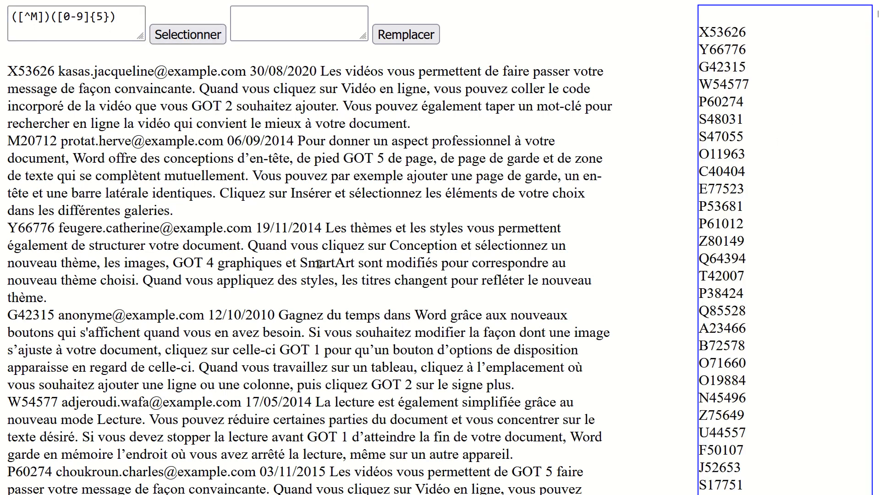
pyautogui.click(340, 29)
pyautogui.write('$2$1')
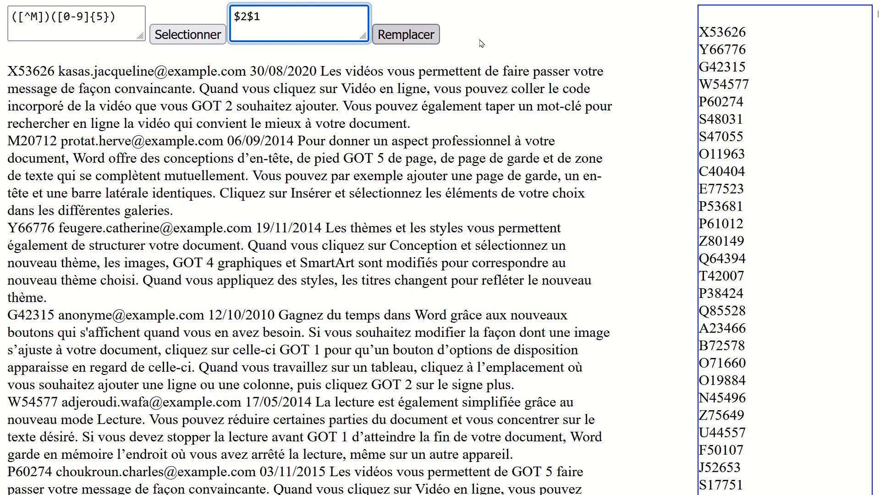
pyautogui.click(410, 37)
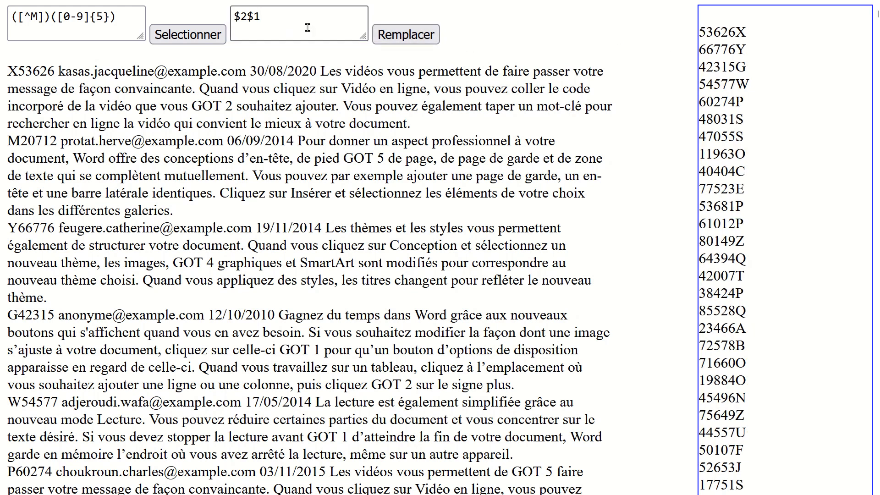